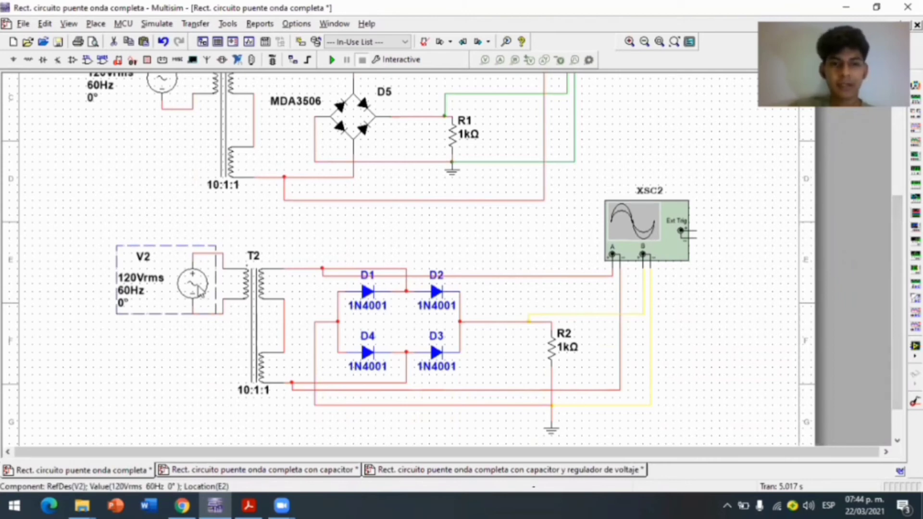
# Examine the lower rectifier's parts: transformer T2, the 1N4001 bridge diodes and load resistor R2
pyautogui.click(250, 295)
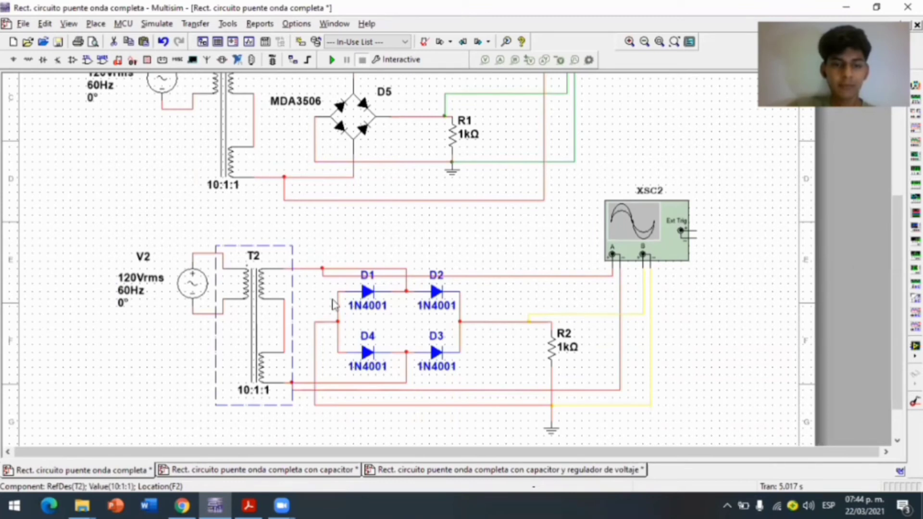
pyautogui.click(366, 292)
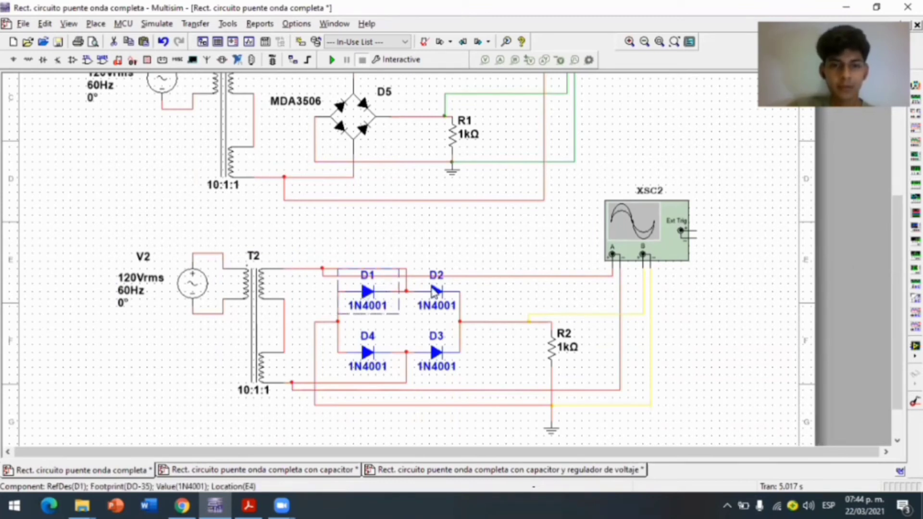
pyautogui.click(368, 354)
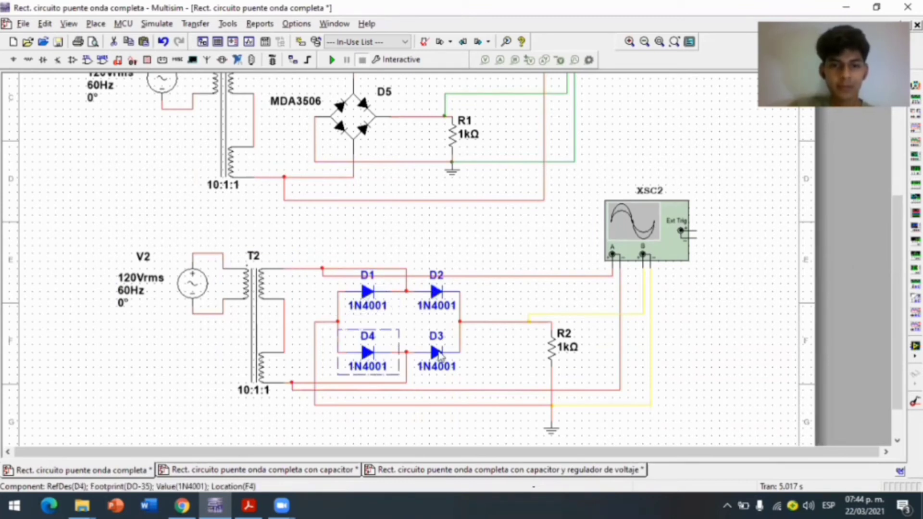
pyautogui.click(439, 355)
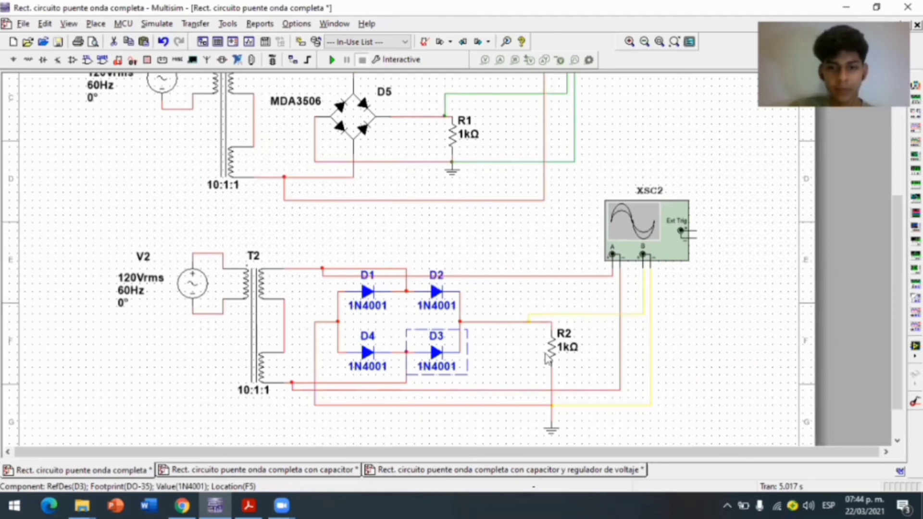
pyautogui.click(546, 355)
pyautogui.click(520, 362)
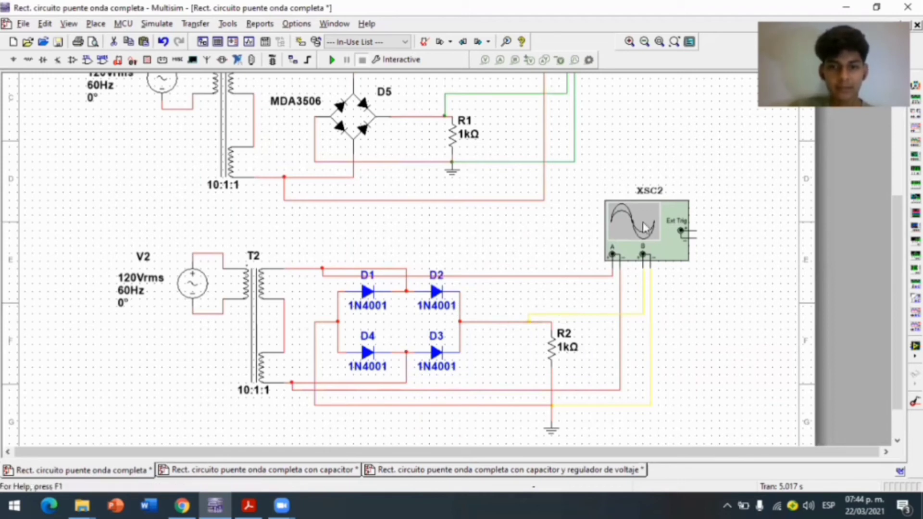
# Open oscilloscope XSC2, run the simulation, and view the waveforms with channel A coupling on AC and on 0
pyautogui.doubleClick(644, 226)
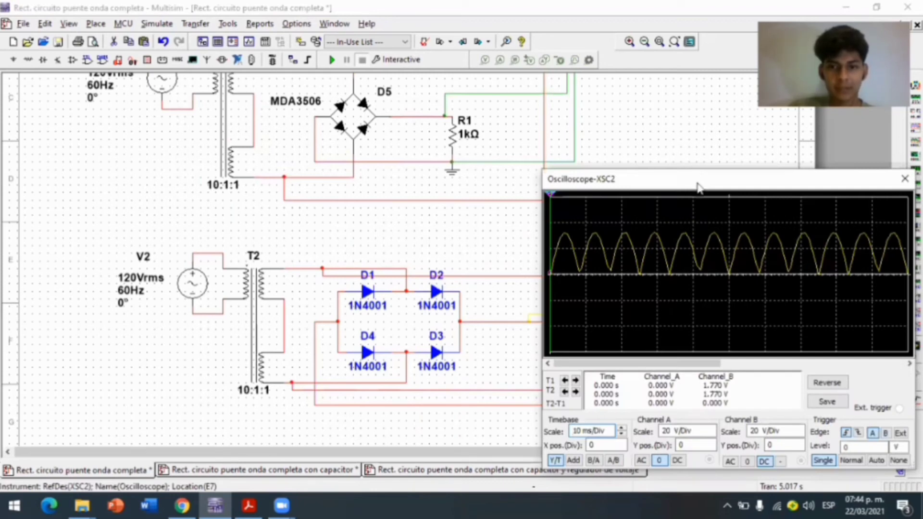
pyautogui.moveTo(697, 183); pyautogui.dragTo(703, 181)
pyautogui.click(329, 61)
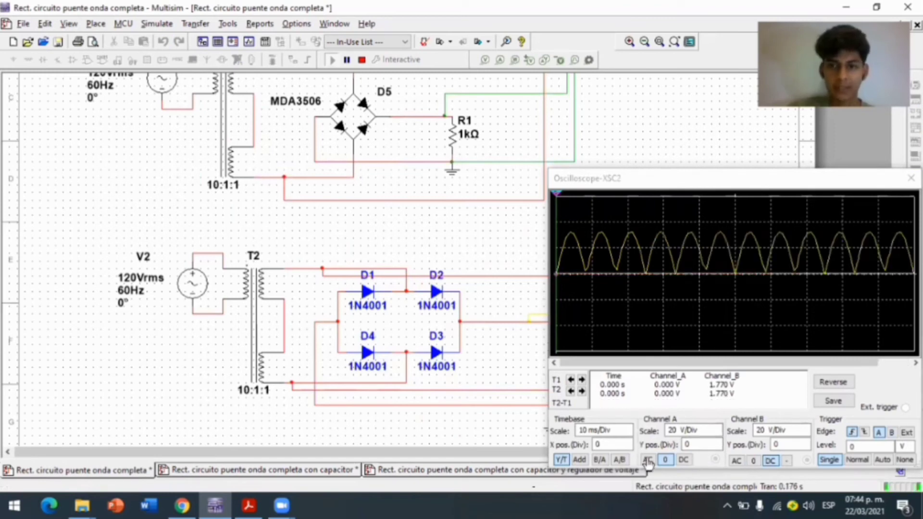
pyautogui.click(647, 460)
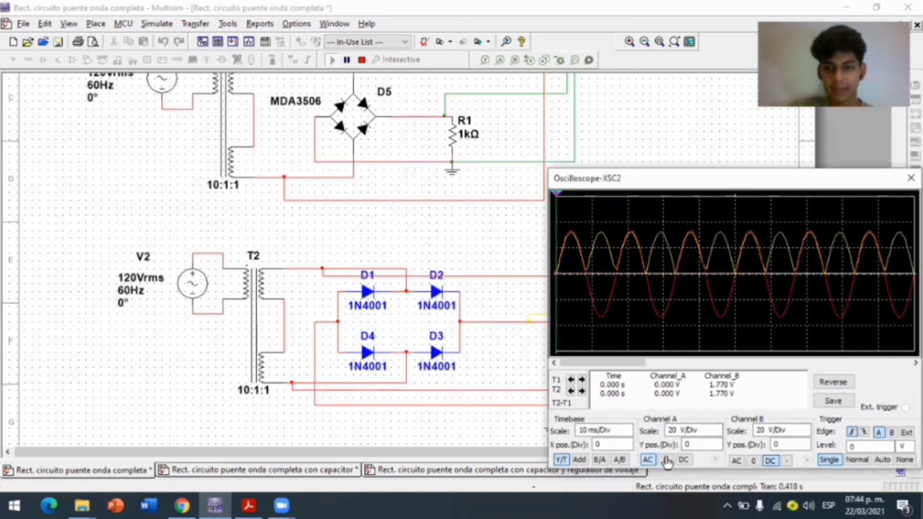
pyautogui.click(666, 460)
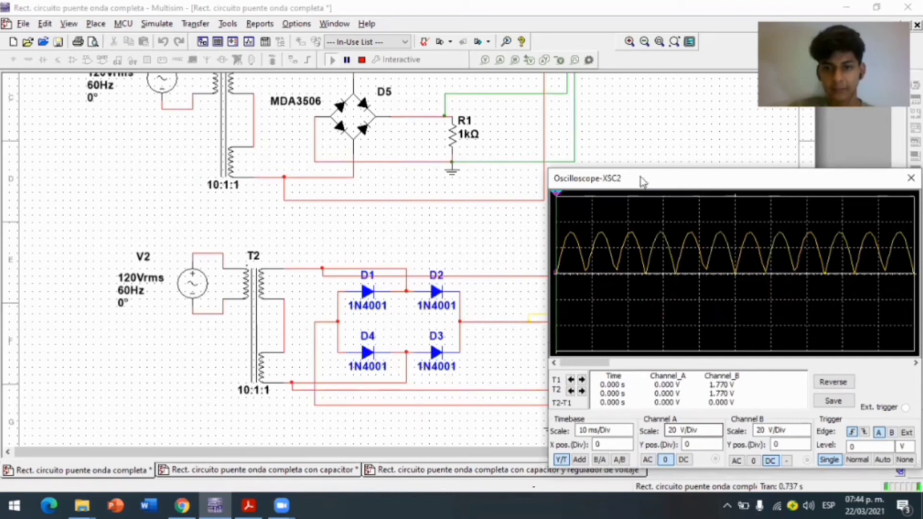
# Open oscilloscope XSC1 of the upper rectifier and set its channel A coupling to 0
pyautogui.moveTo(640, 183); pyautogui.dragTo(641, 228)
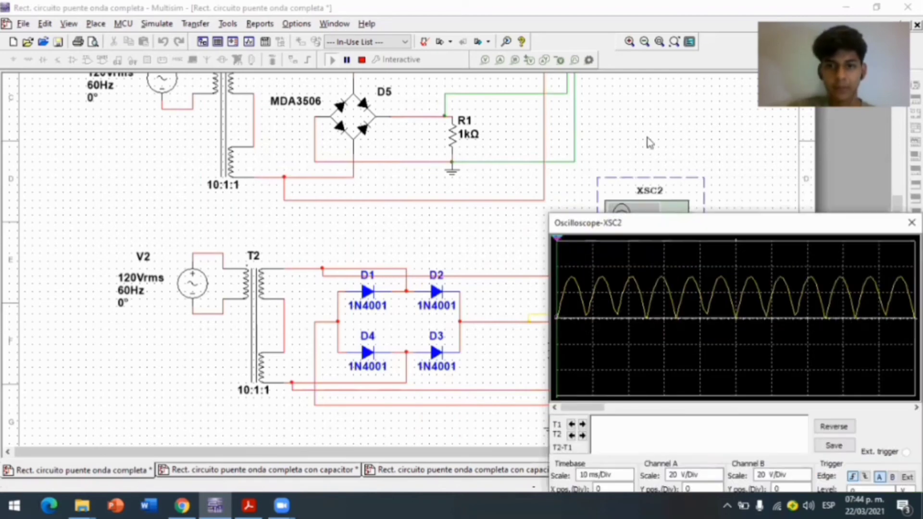
pyautogui.scroll(1, 893, 144)
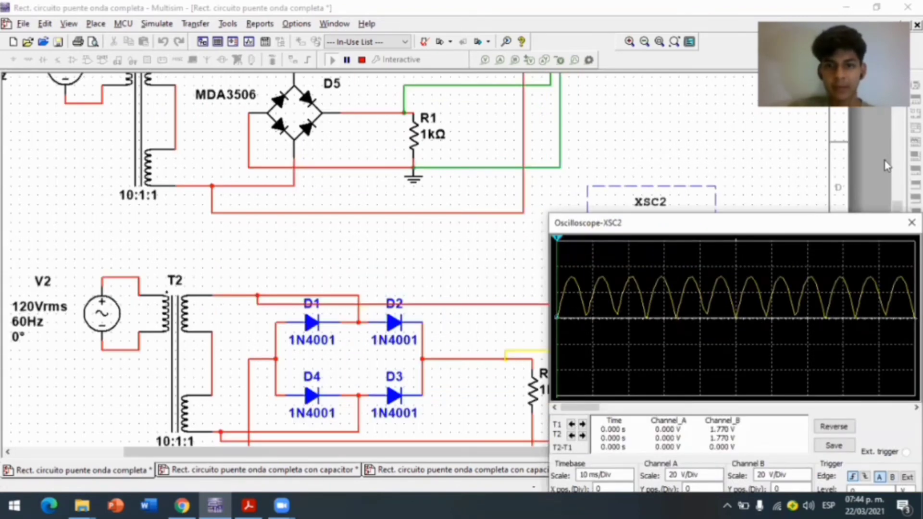
pyautogui.scroll(-1, 887, 166)
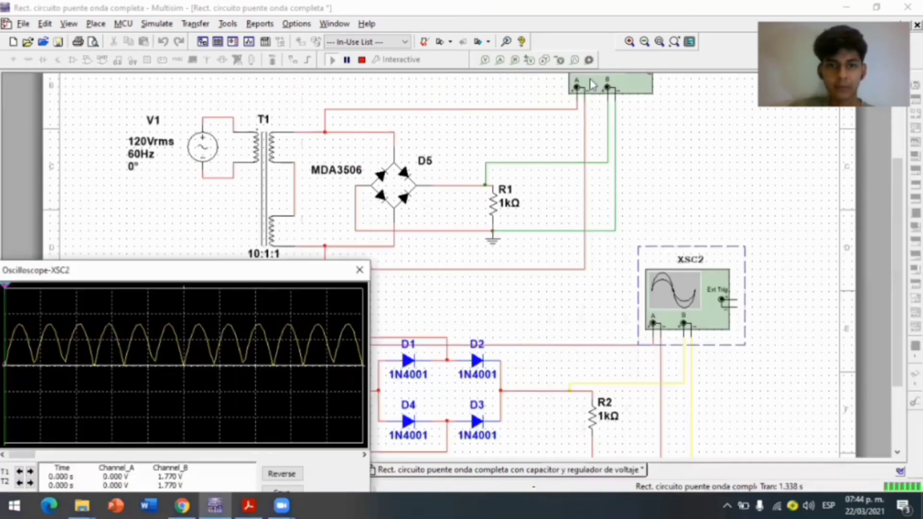
pyautogui.doubleClick(592, 85)
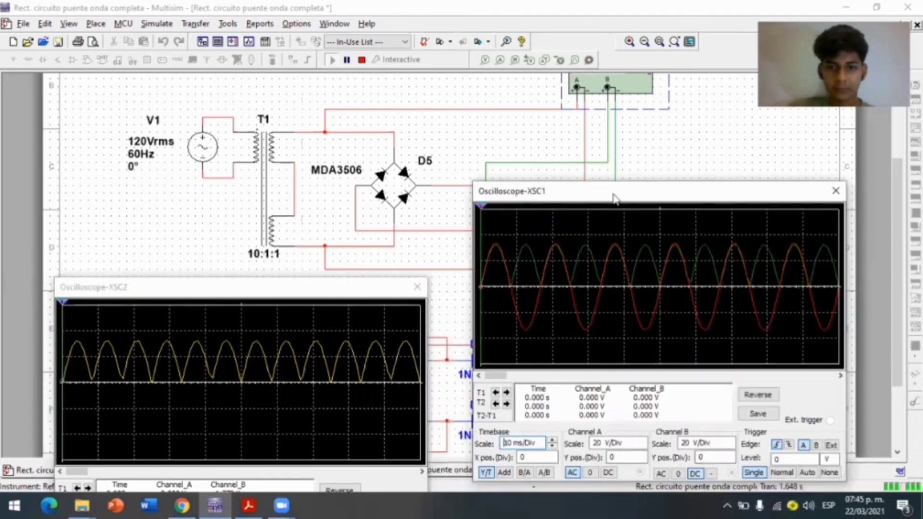
pyautogui.click(590, 473)
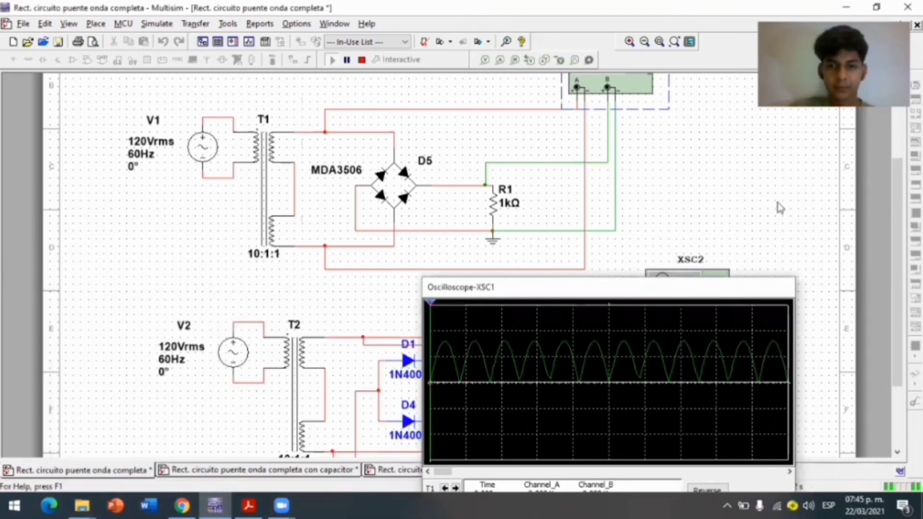
# Compare the MDA3506 bridge D5 in the upper circuit with the separate 1N4001 diodes in the lower one
pyautogui.moveTo(893, 184); pyautogui.dragTo(887, 147)
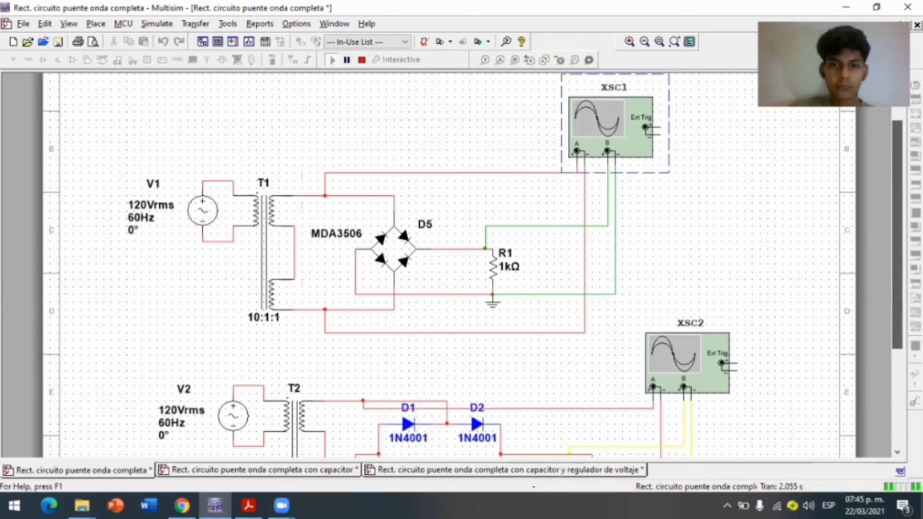
pyautogui.scroll(-5, 471, 348)
pyautogui.scroll(2, 470, 347)
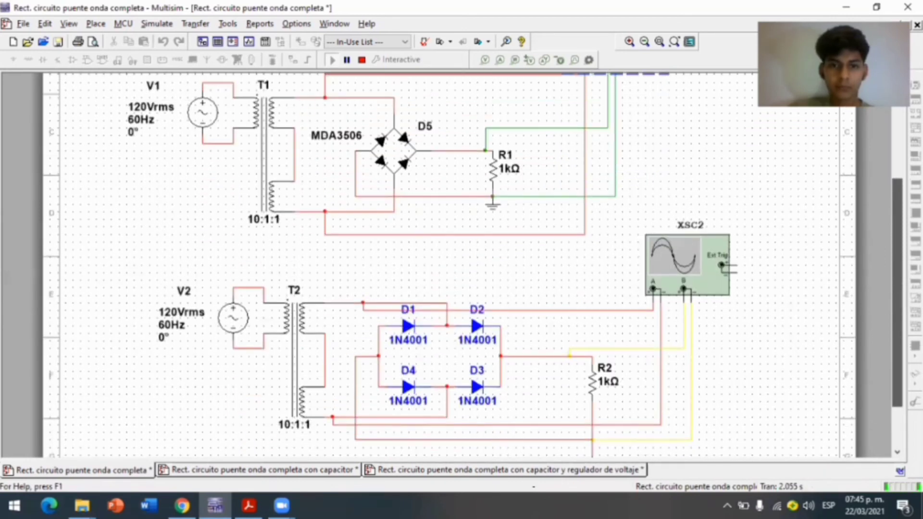
pyautogui.click(394, 169)
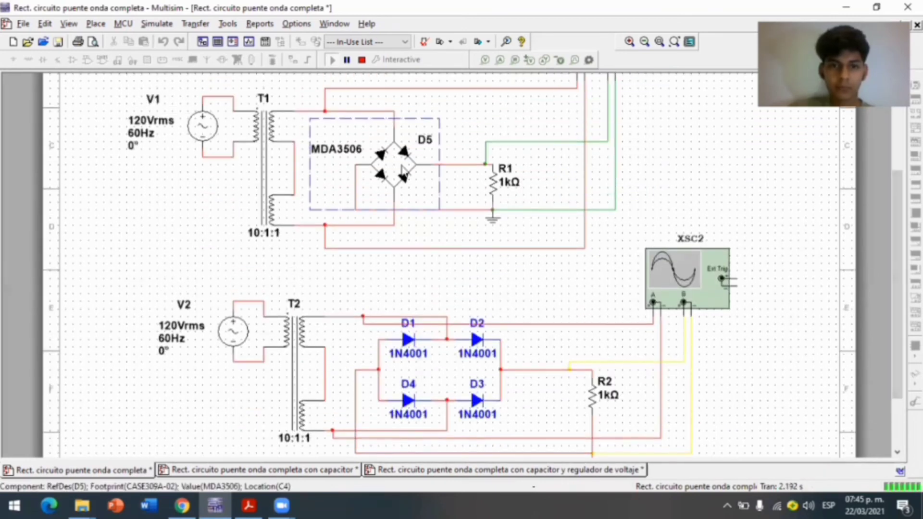
pyautogui.click(423, 354)
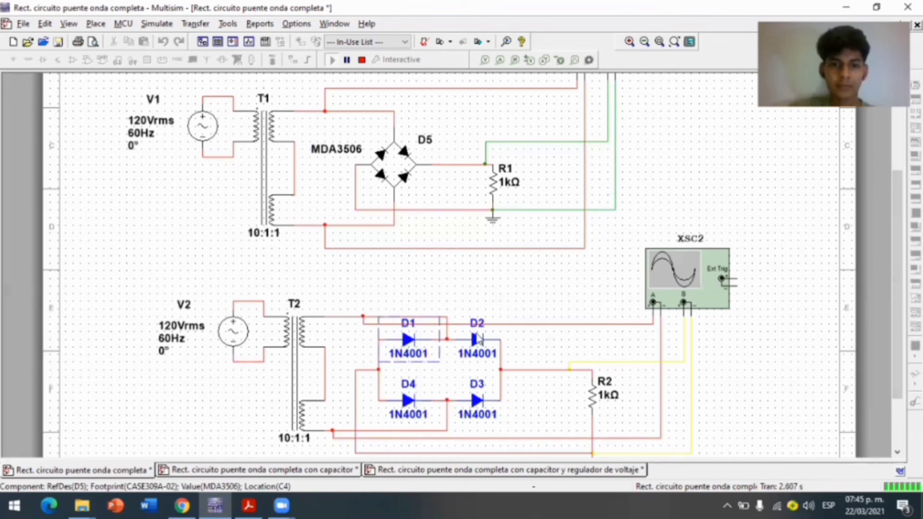
pyautogui.click(478, 340)
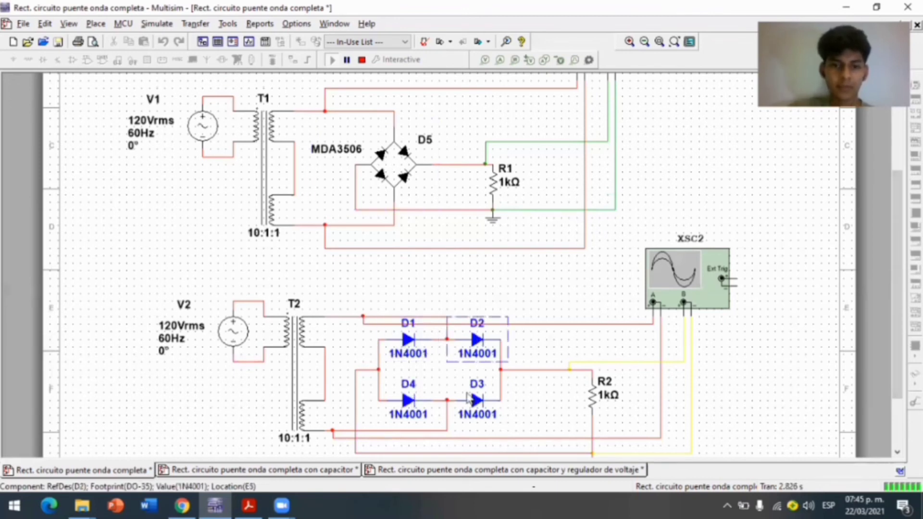
pyautogui.click(472, 399)
# Stop the simulation, switch to the "Rect. circuito puente onda completa con capacitor" design, and simulate it with oscilloscope XSC2 open
pyautogui.click(244, 151)
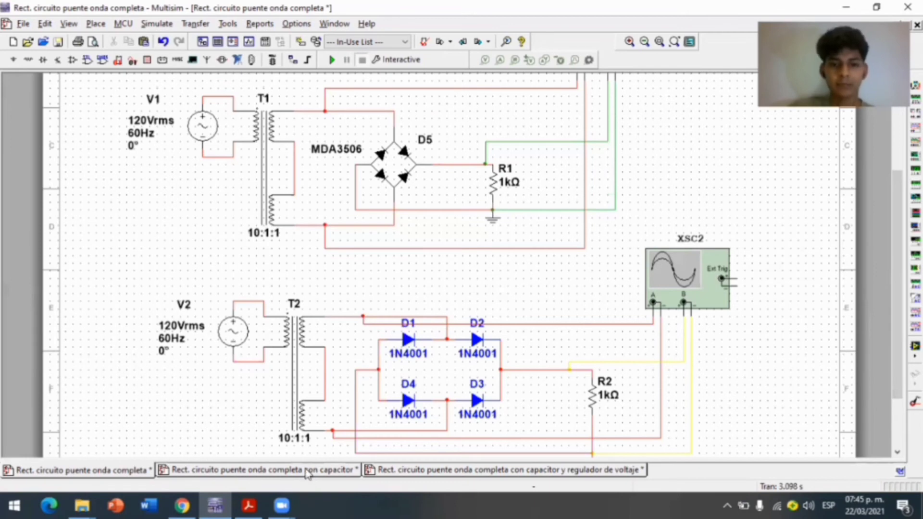
pyautogui.click(306, 472)
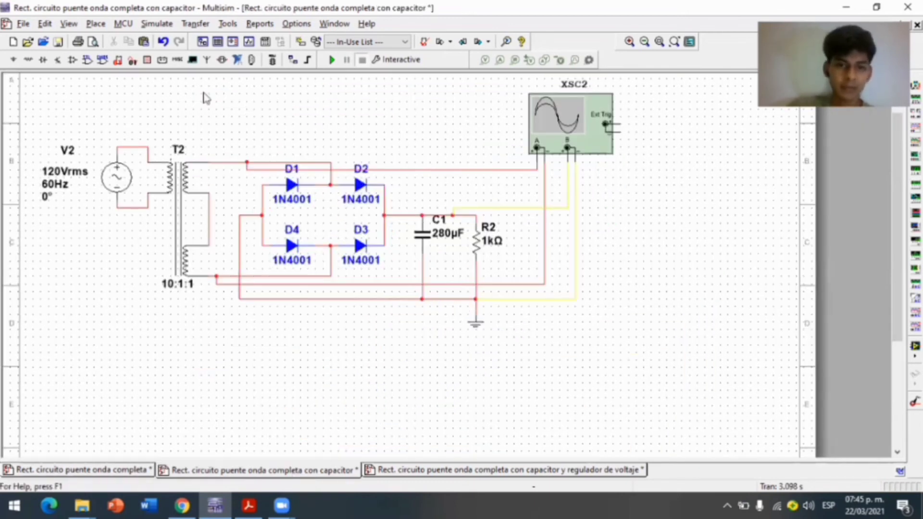
pyautogui.click(411, 216)
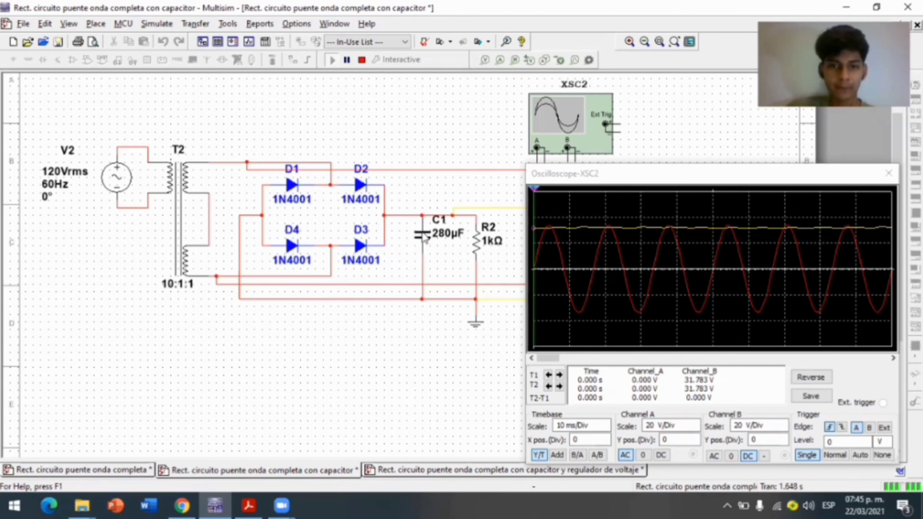
# Set the capacitance of filter capacitor C1 to 15 µF and acknowledge the running-simulation warning
pyautogui.doubleClick(423, 232)
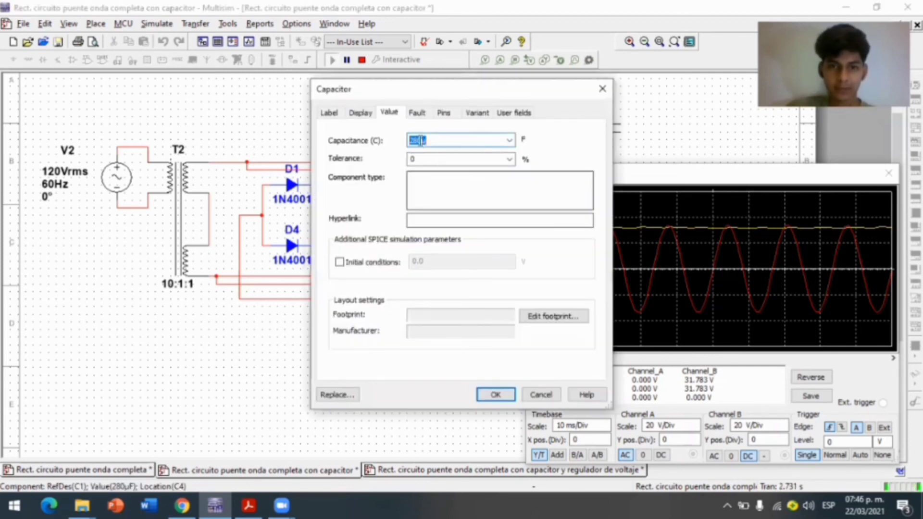
pyautogui.click(421, 141)
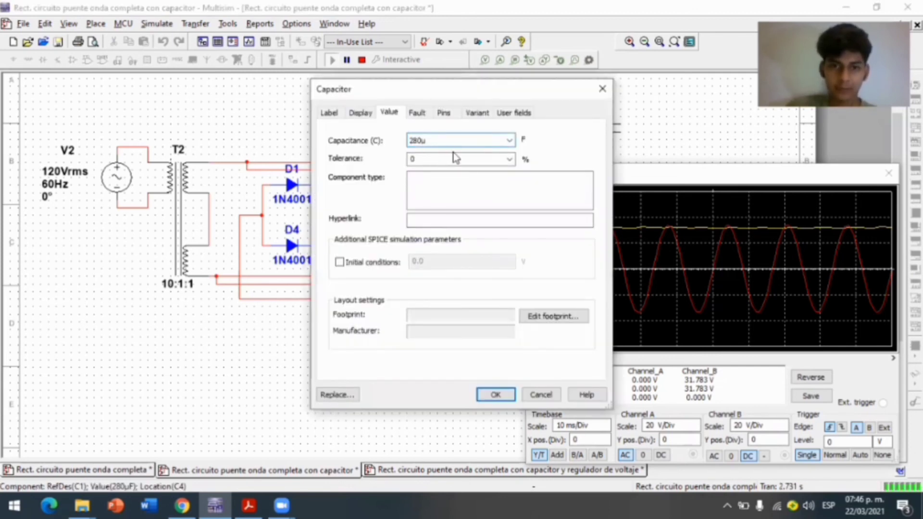
pyautogui.press('BackSpace')
pyautogui.press('BackSpace')
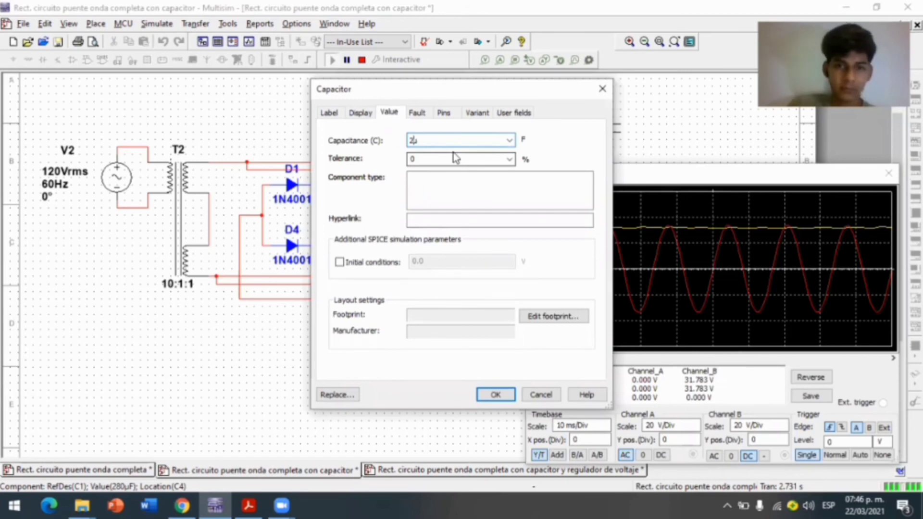
pyautogui.press('BackSpace')
pyautogui.write('1')
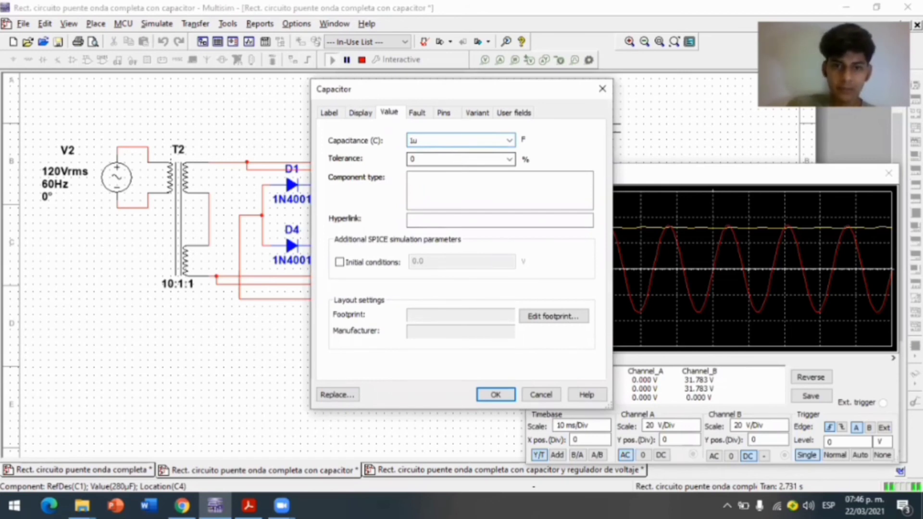
pyautogui.write('5')
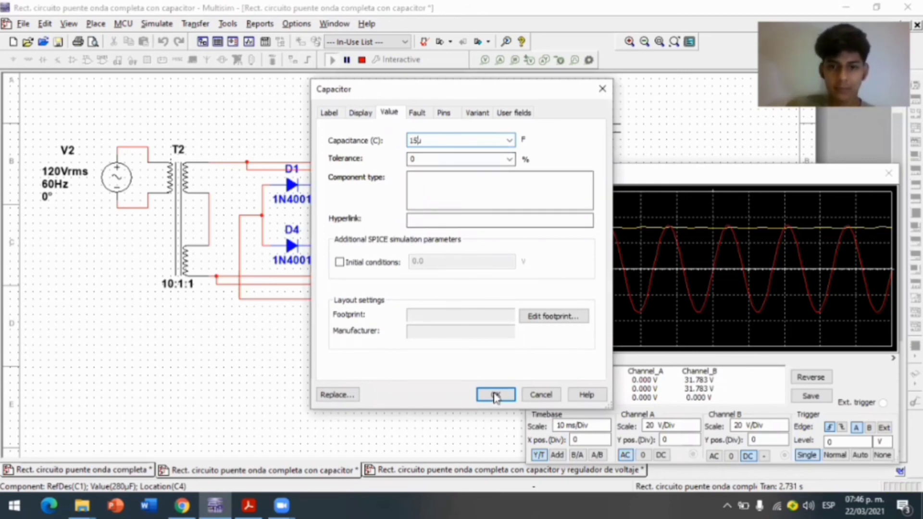
pyautogui.click(495, 395)
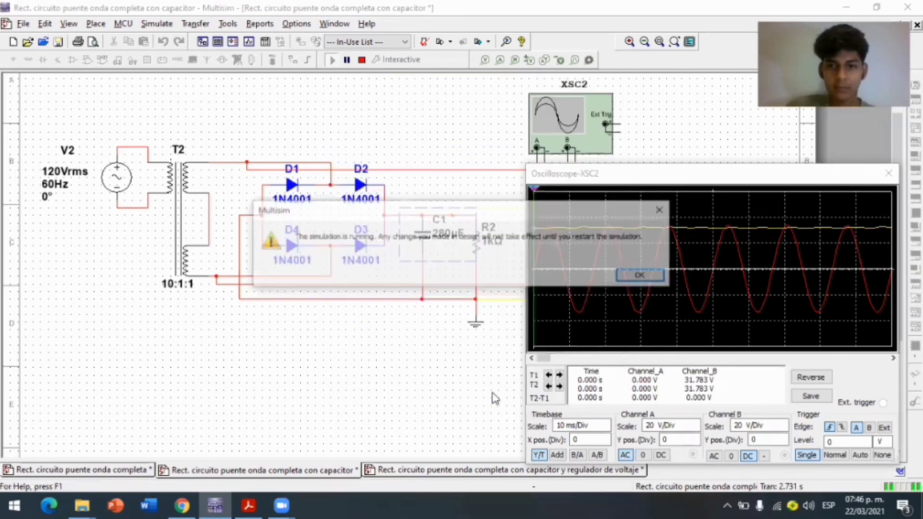
pyautogui.click(646, 275)
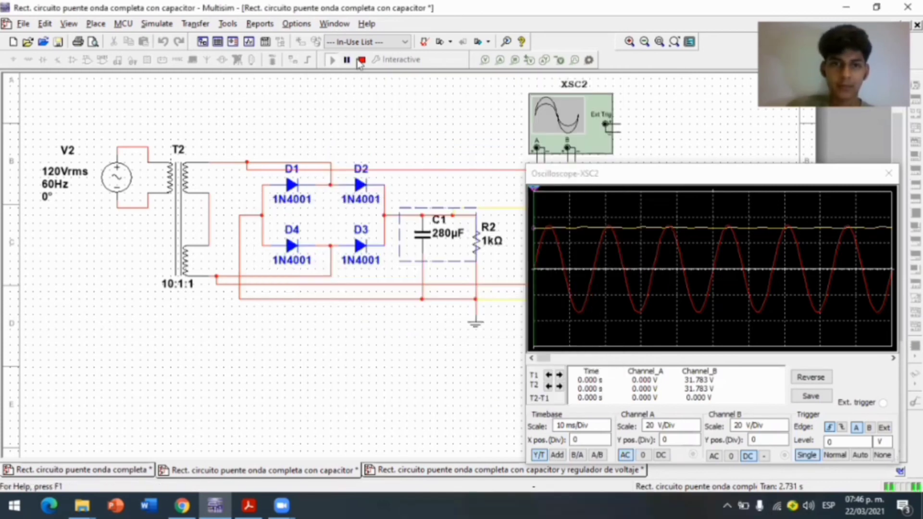
# Restart the simulation to view the output ripple with the 15 µF capacitor on the oscilloscope, and stop it
pyautogui.click(360, 60)
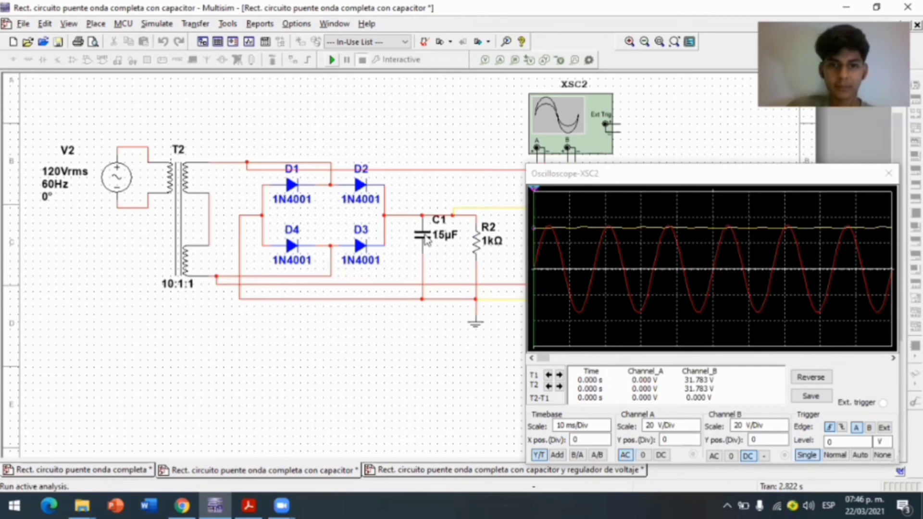
pyautogui.click(332, 60)
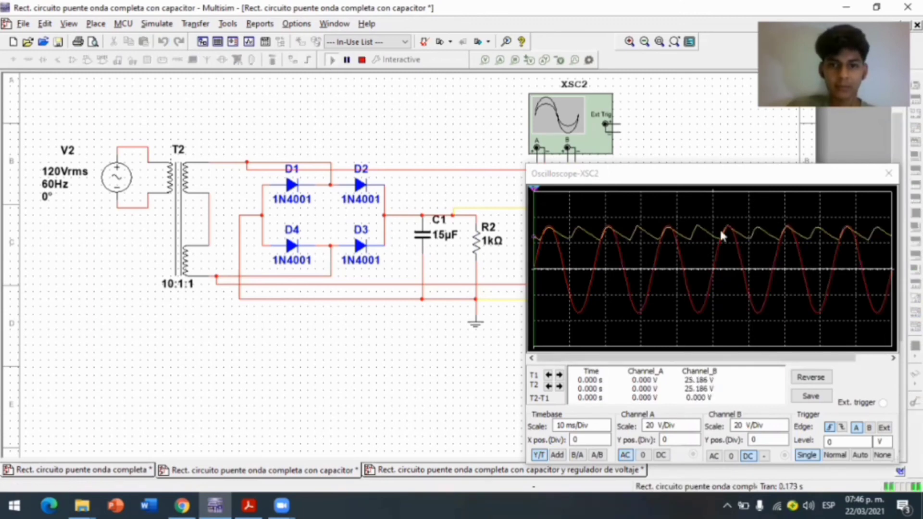
pyautogui.click(361, 61)
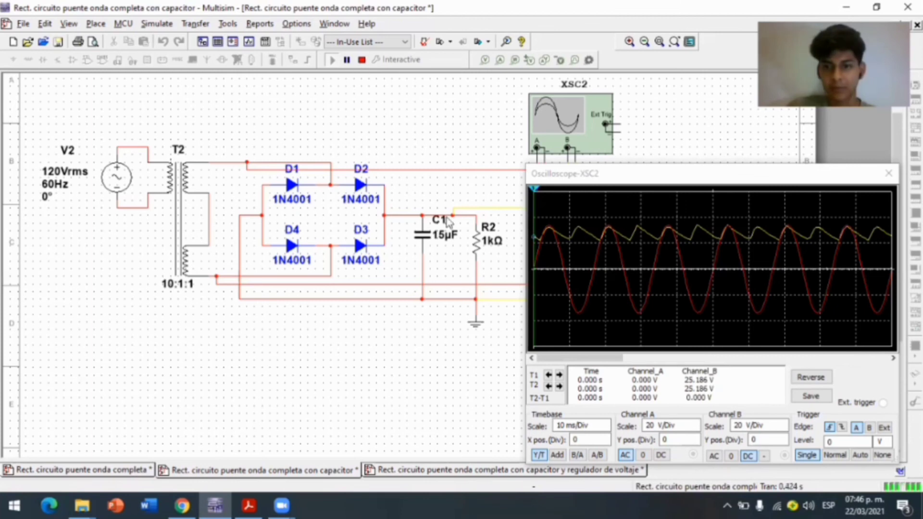
# Set the capacitance of filter capacitor C1 to 100 µF
pyautogui.doubleClick(422, 232)
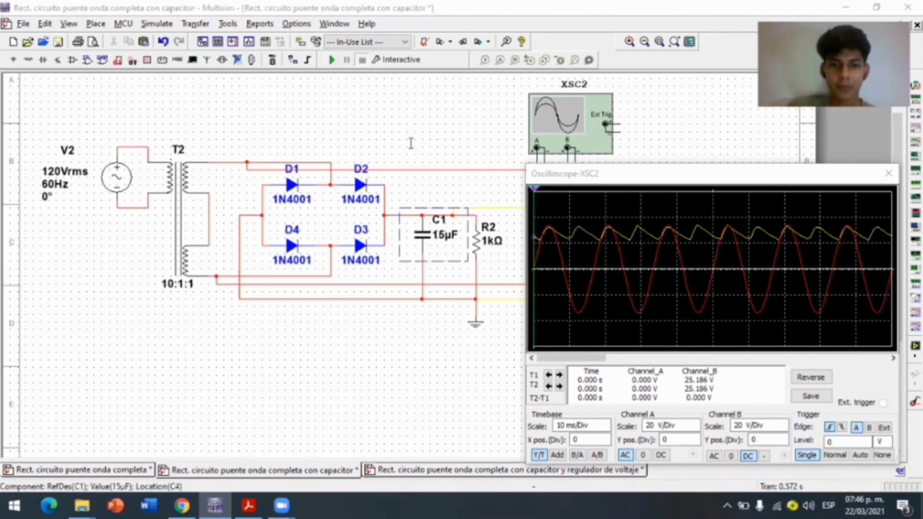
pyautogui.press('Left')
pyautogui.press('Left')
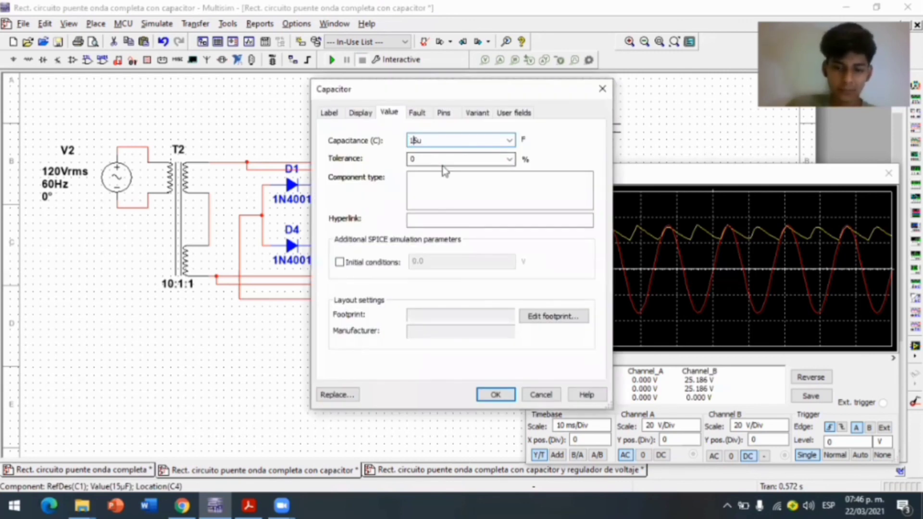
pyautogui.press('Delete')
pyautogui.write('00')
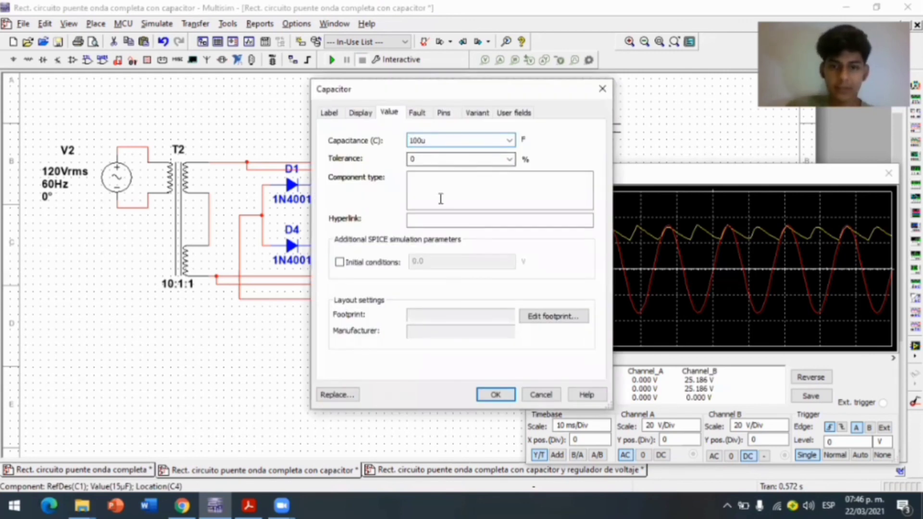
pyautogui.click(493, 397)
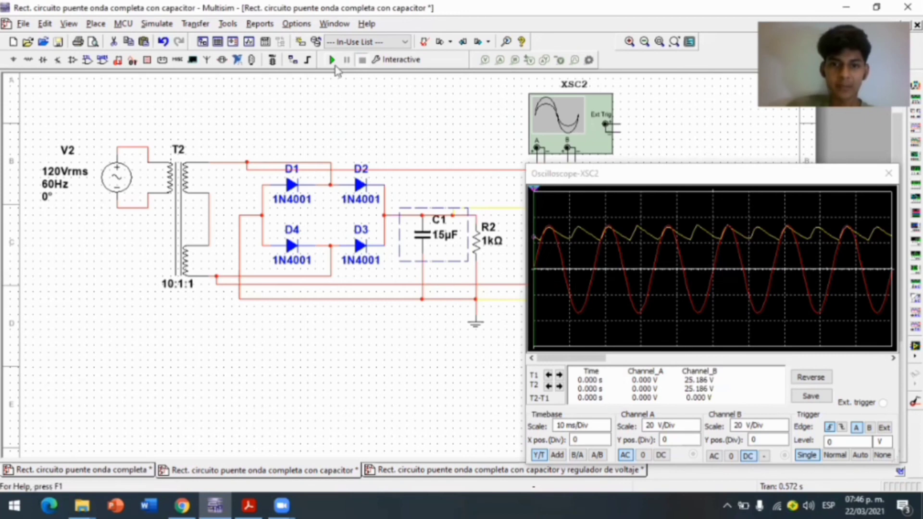
# Run the simulation to view the output ripple with the 100 µF capacitor on the oscilloscope, and stop it
pyautogui.click(332, 61)
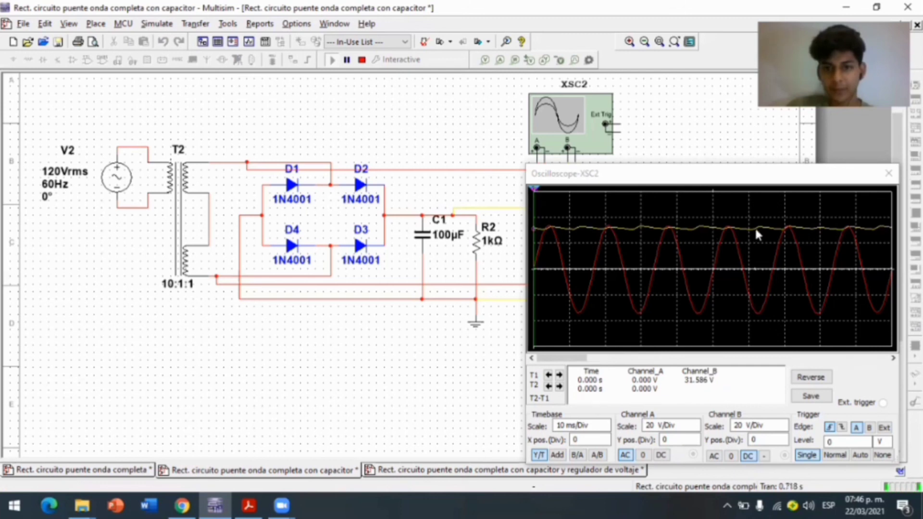
pyautogui.click(772, 219)
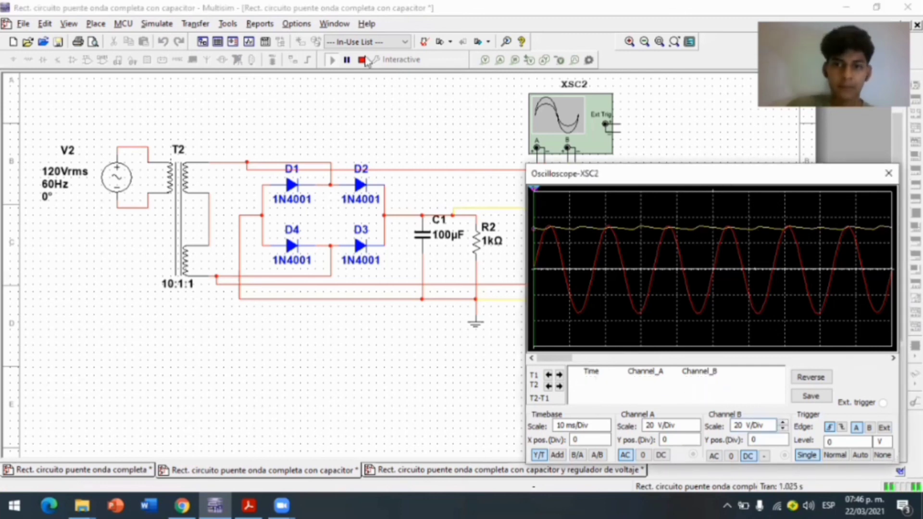
pyautogui.click(364, 59)
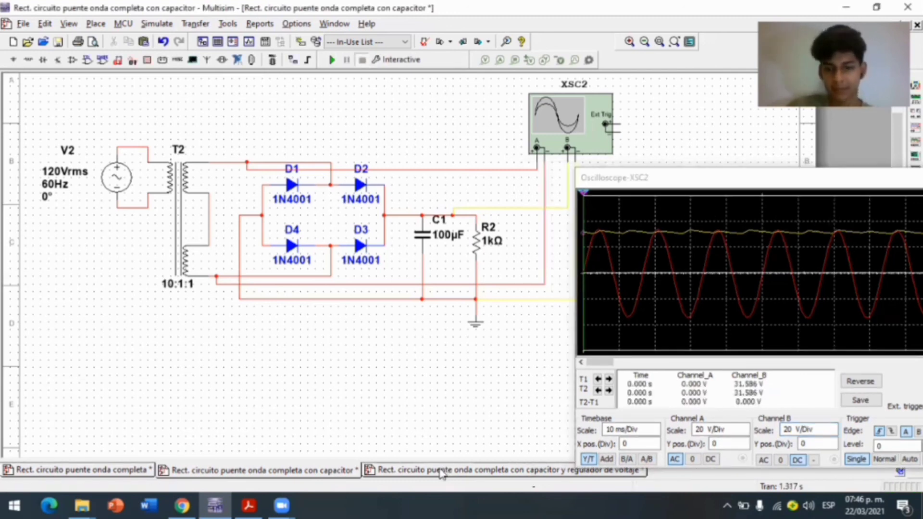
# Switch to the "Rect. circuito puente onda completa con capacitor y regulador de voltaje" design and simulate it with the lower circuit's oscilloscope XSC2 open
pyautogui.click(441, 472)
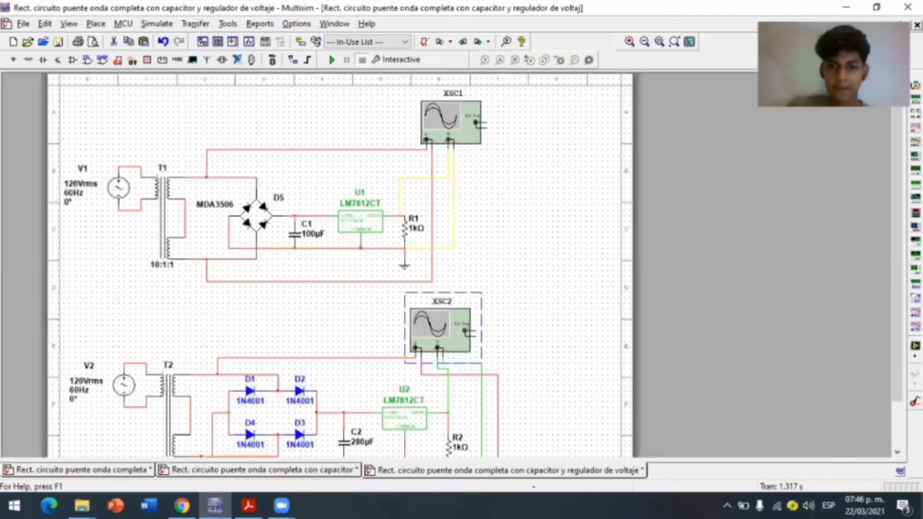
pyautogui.scroll(-1, 525, 99)
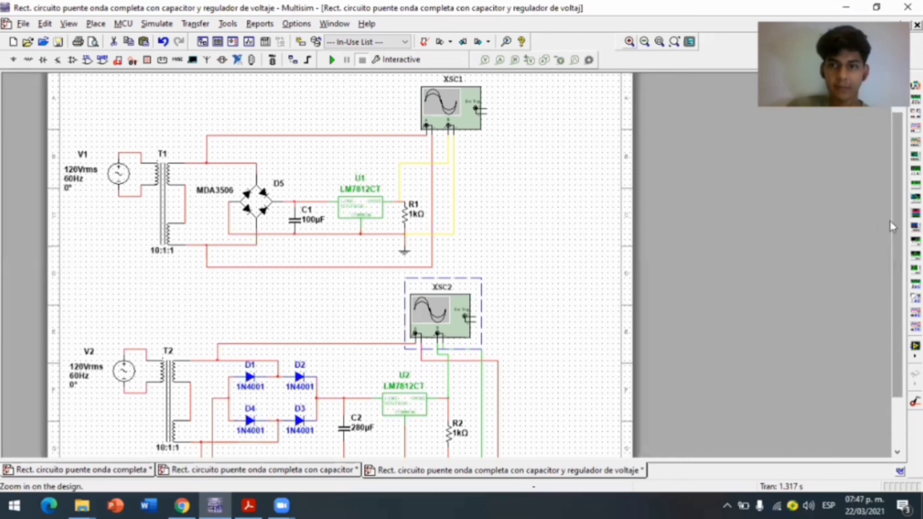
pyautogui.moveTo(898, 249); pyautogui.dragTo(898, 297)
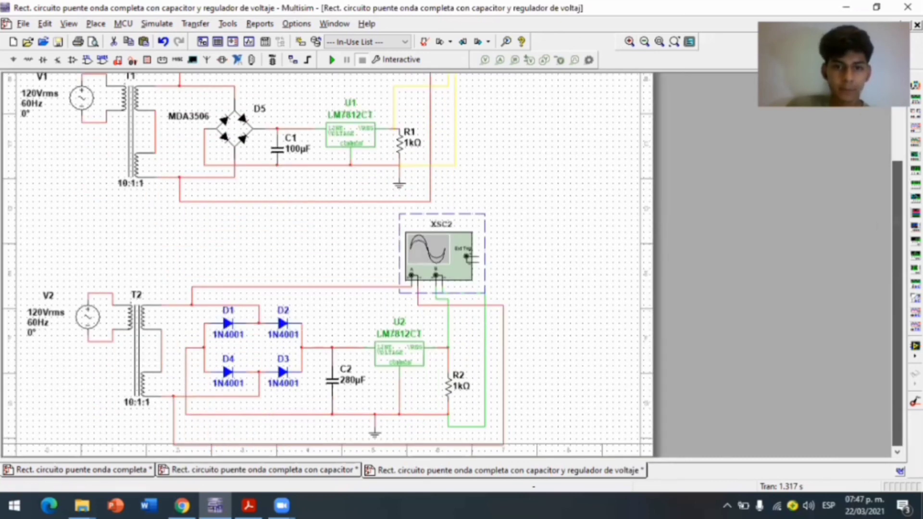
pyautogui.doubleClick(449, 258)
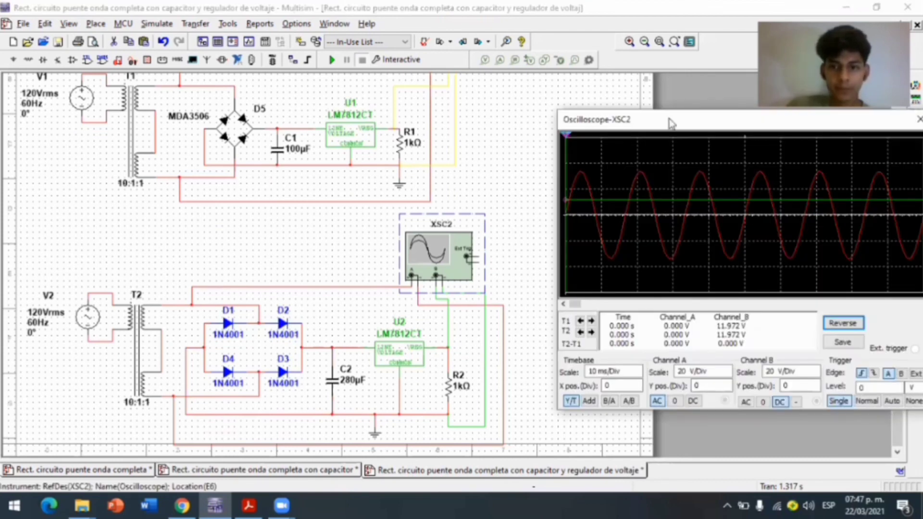
pyautogui.moveTo(669, 119); pyautogui.dragTo(630, 173)
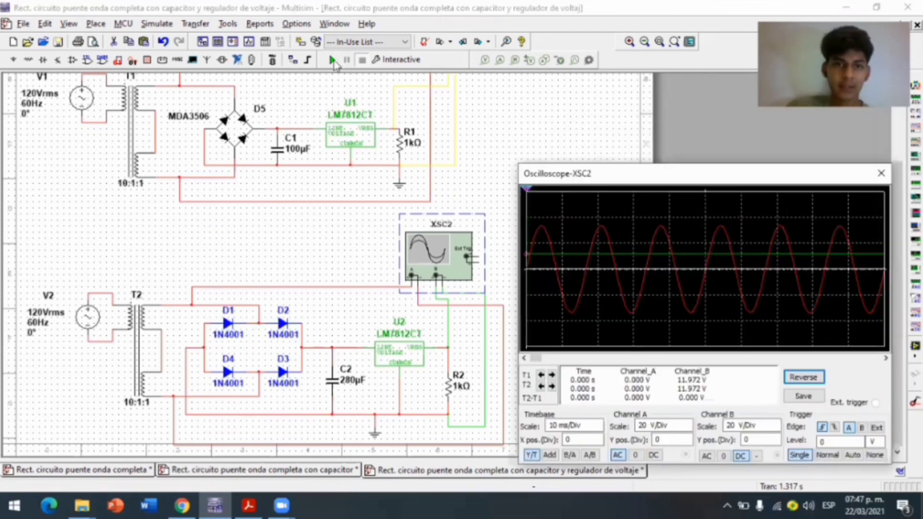
pyautogui.click(332, 61)
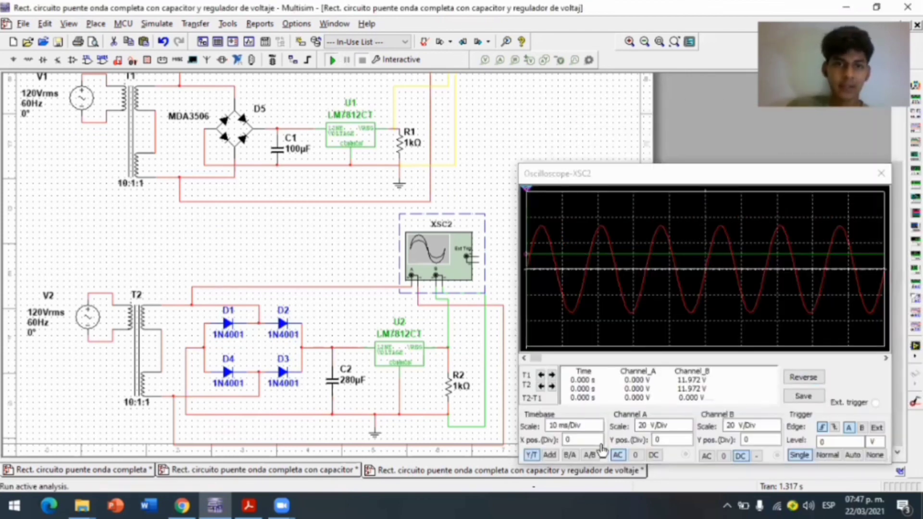
# Set both XSC2 channels to 0, and restore AC coupling on channel A and DC on channel B to view each trace separately
pyautogui.click(635, 456)
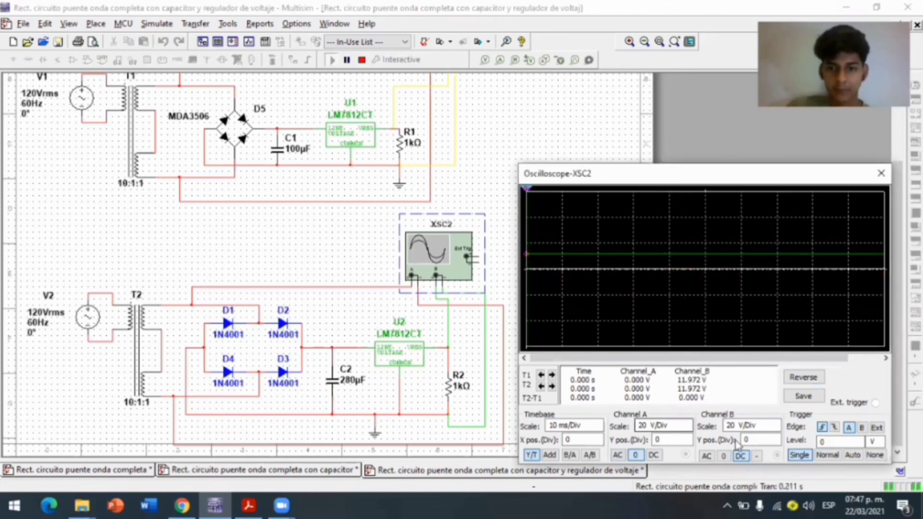
pyautogui.click(618, 455)
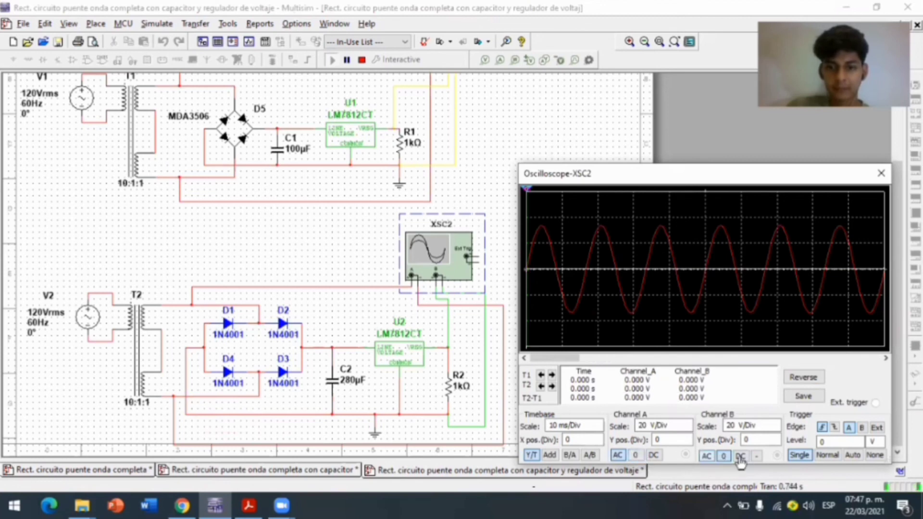
pyautogui.click(741, 456)
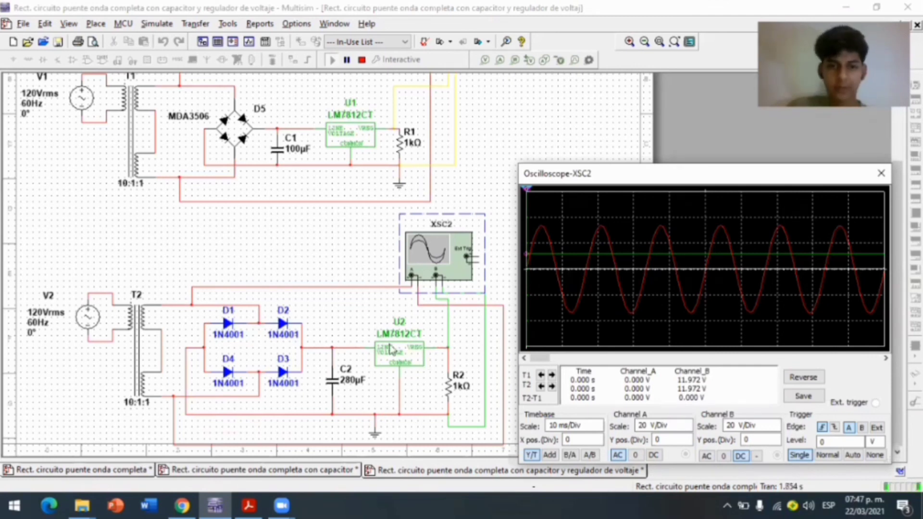
# Examine the lower circuit's source V2, transformer T2, 1N4001 diode bridge, capacitor C2, LM7812CT regulator U2, load R2 and ground
pyautogui.click(370, 261)
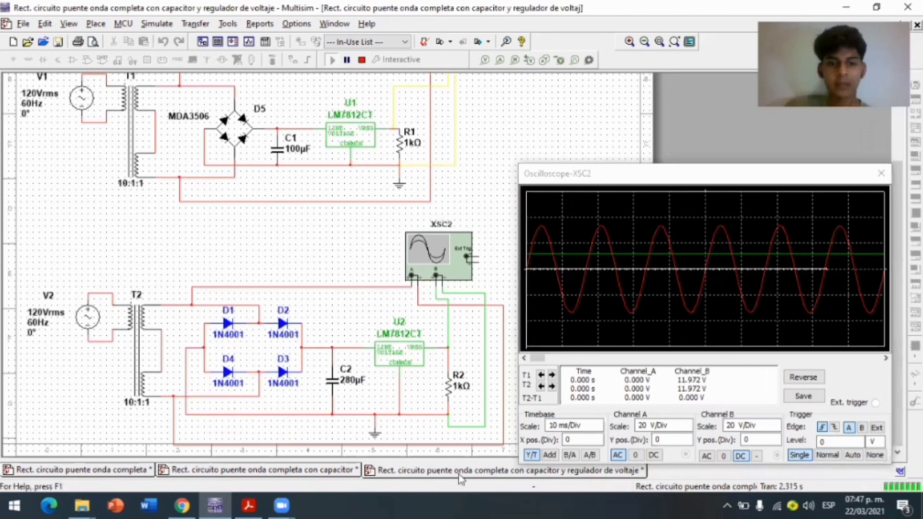
pyautogui.moveTo(519, 476)
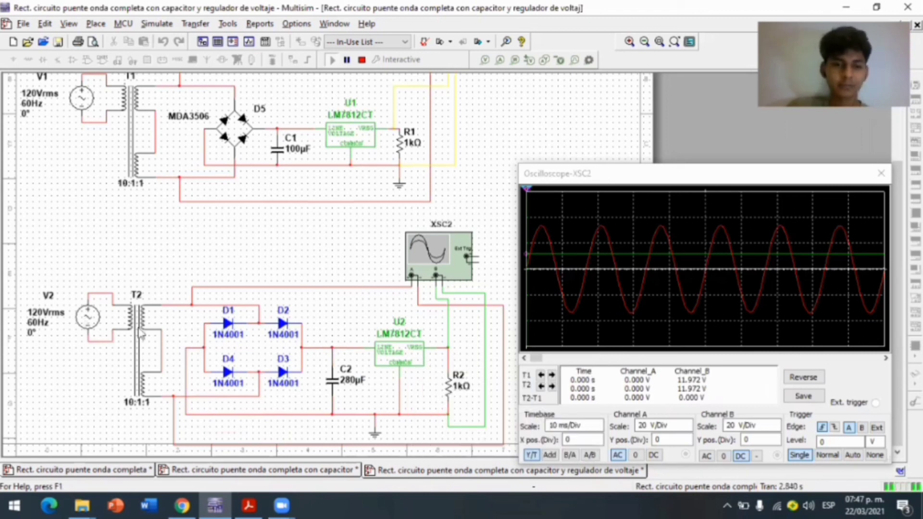
pyautogui.click(87, 315)
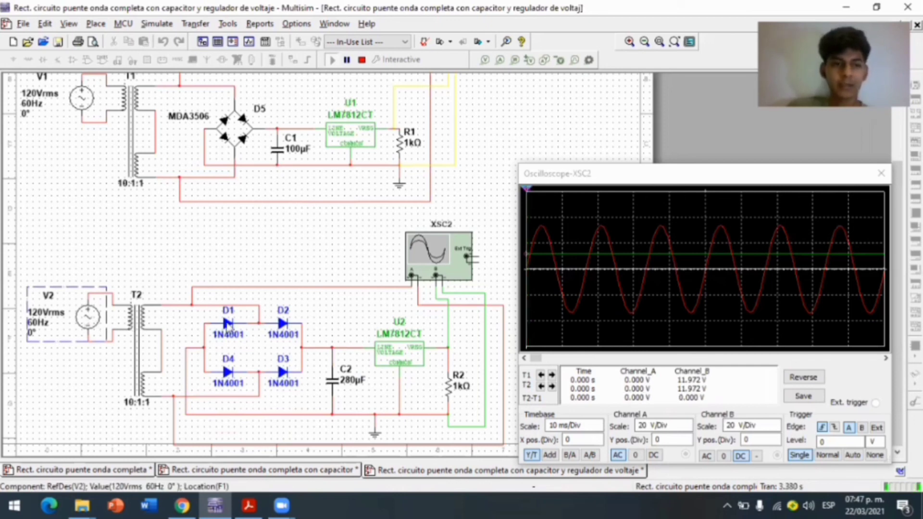
pyautogui.click(229, 366)
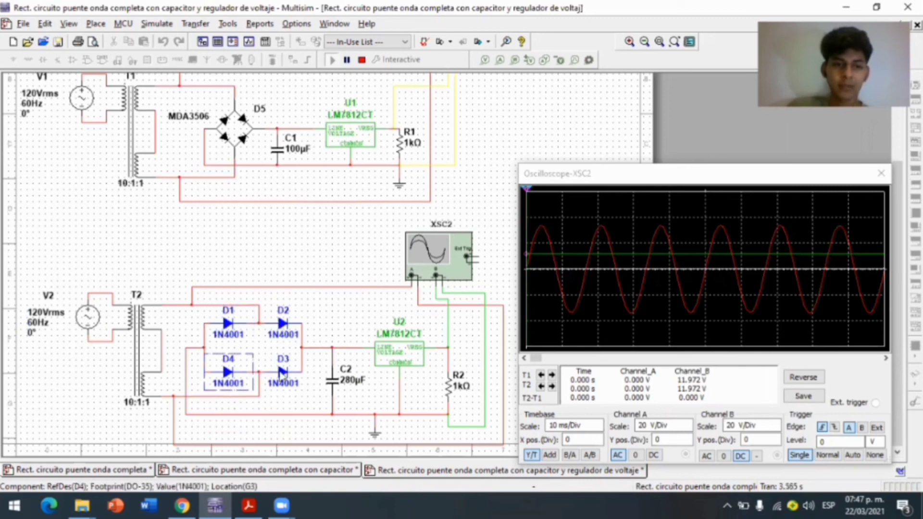
pyautogui.click(283, 325)
pyautogui.click(283, 372)
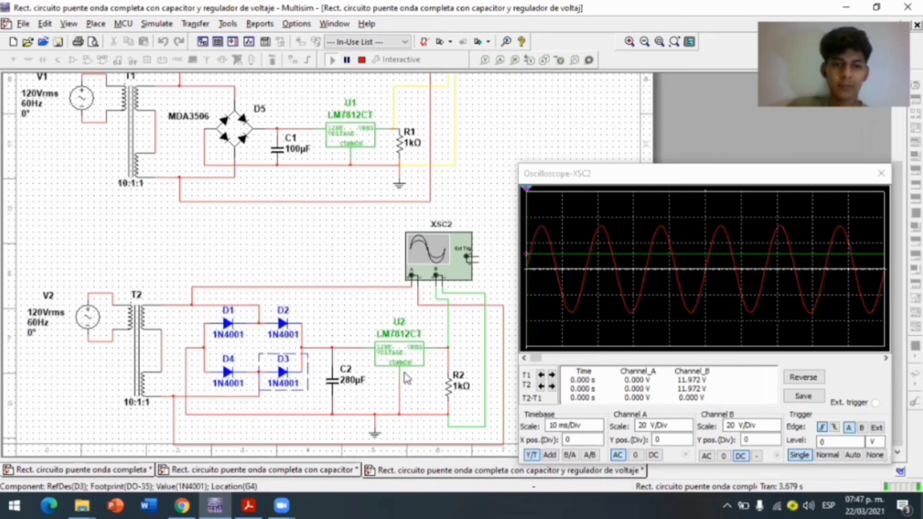
pyautogui.click(366, 384)
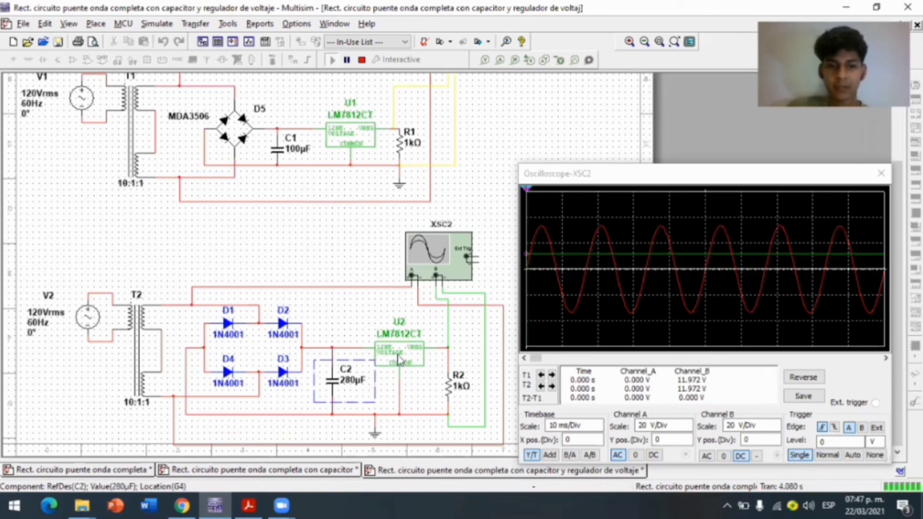
pyautogui.click(378, 345)
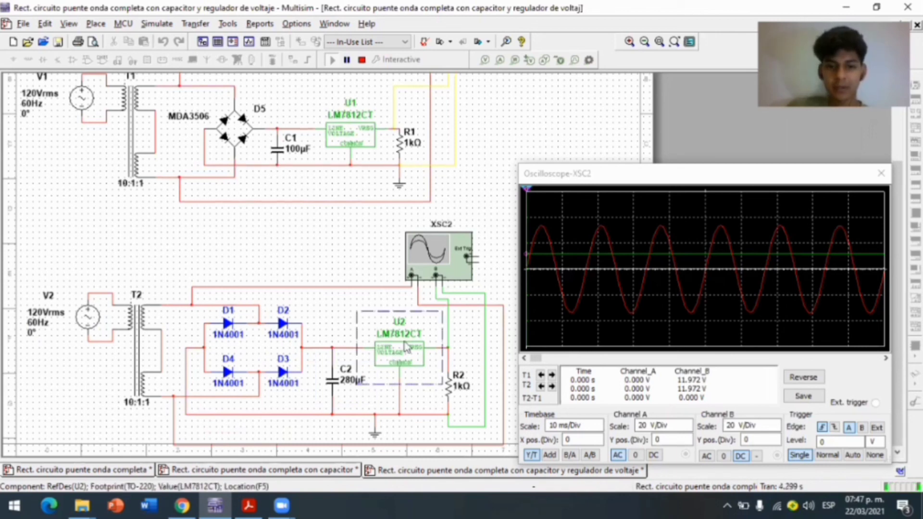
pyautogui.click(450, 390)
pyautogui.click(375, 432)
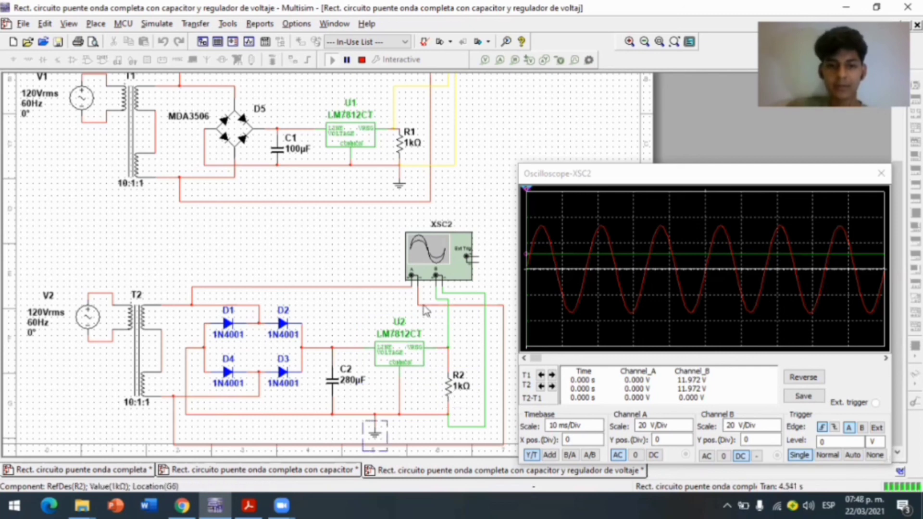